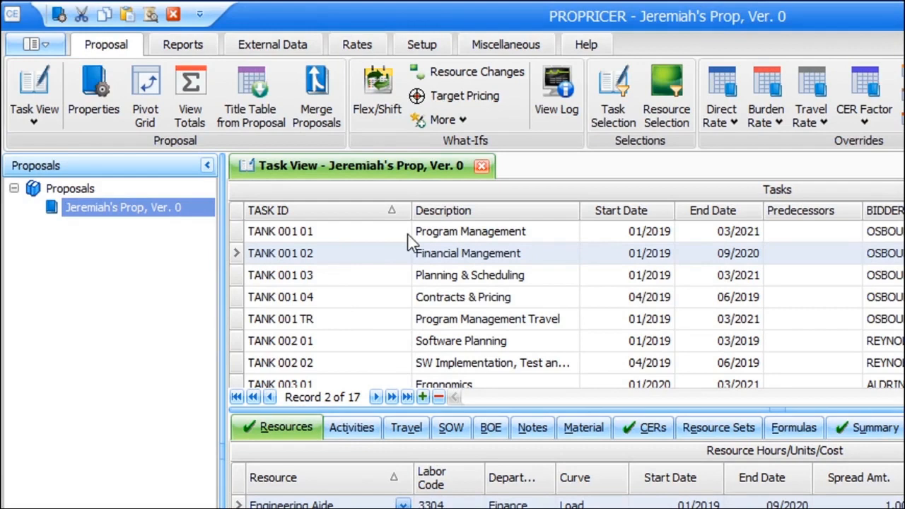
- Copy the Ver. 0 proposal as version "Add Copy", open the copy, and widen the proposal list to fit its name
{"action": "scroll", "coordinate": [378, 237], "scroll_direction": "down", "scroll_amount": 4}
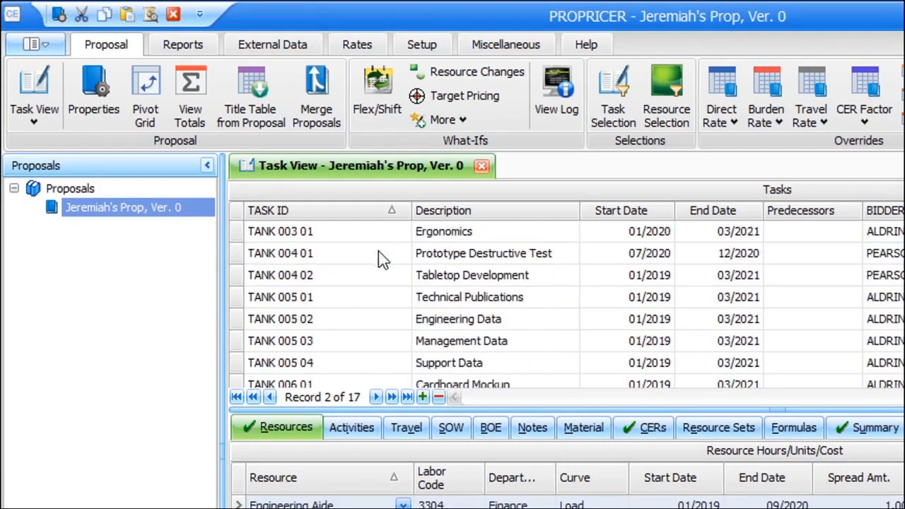
{"action": "scroll", "coordinate": [389, 304], "scroll_direction": "up", "scroll_amount": 1}
{"action": "scroll", "coordinate": [389, 303], "scroll_direction": "up", "scroll_amount": 3}
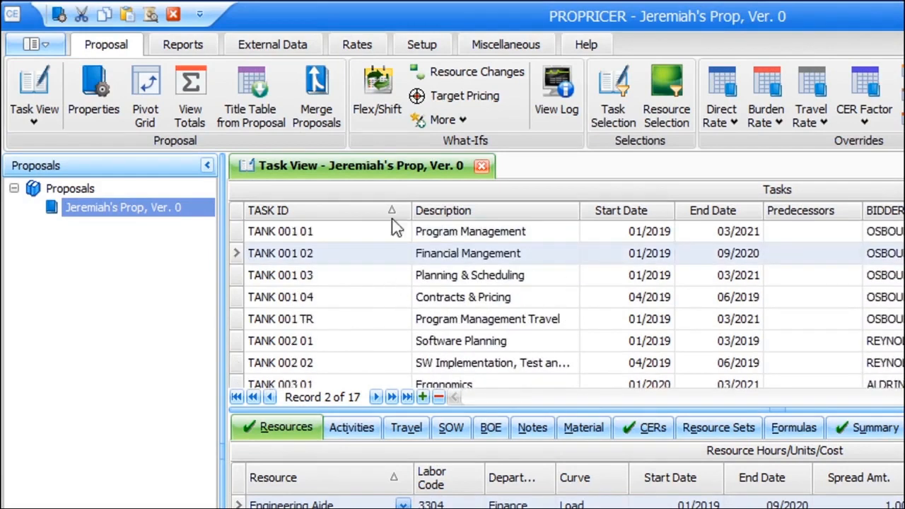
{"action": "right_click", "coordinate": [116, 209]}
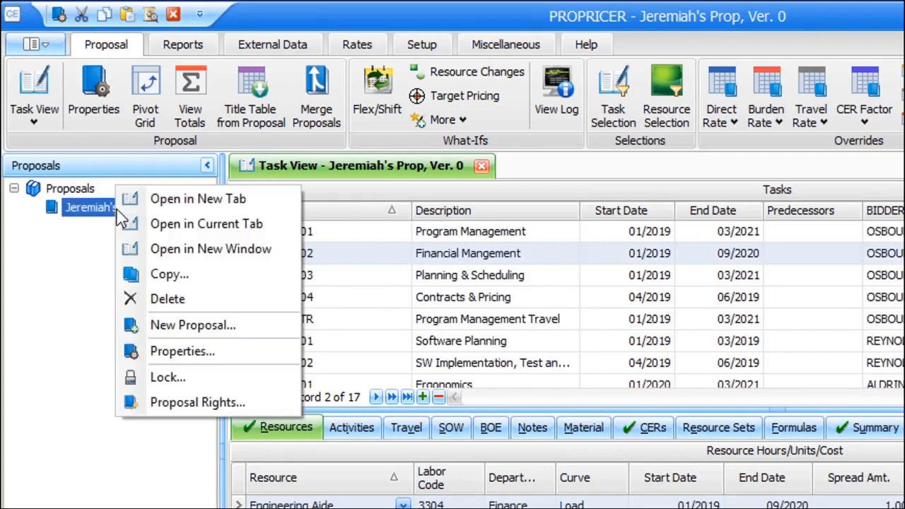
{"action": "left_click", "coordinate": [209, 285]}
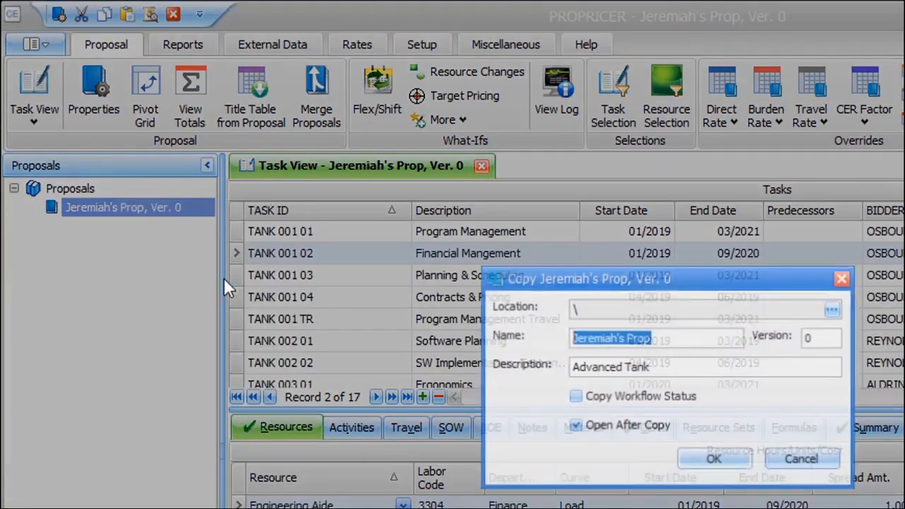
{"action": "left_click", "coordinate": [808, 338]}
{"action": "left_click_drag", "start_coordinate": [808, 340], "coordinate": [820, 340]}
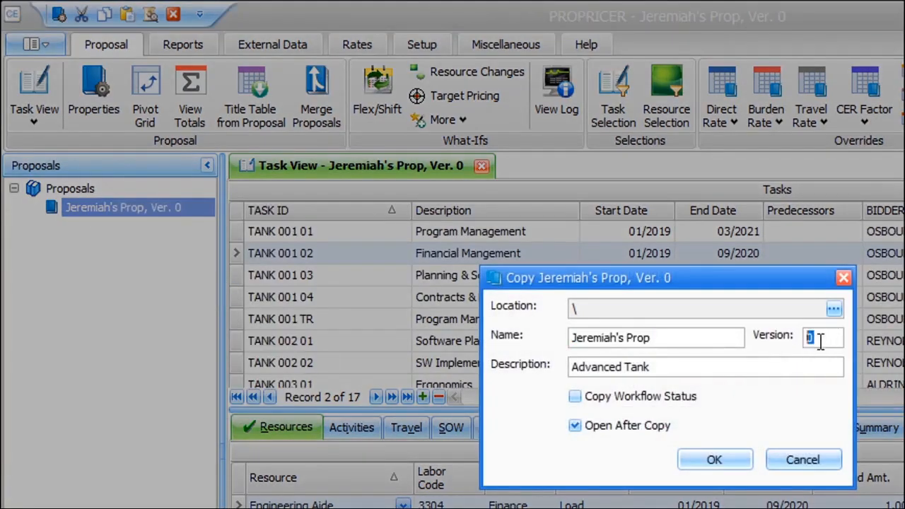
{"action": "type", "text": "Add Copy"}
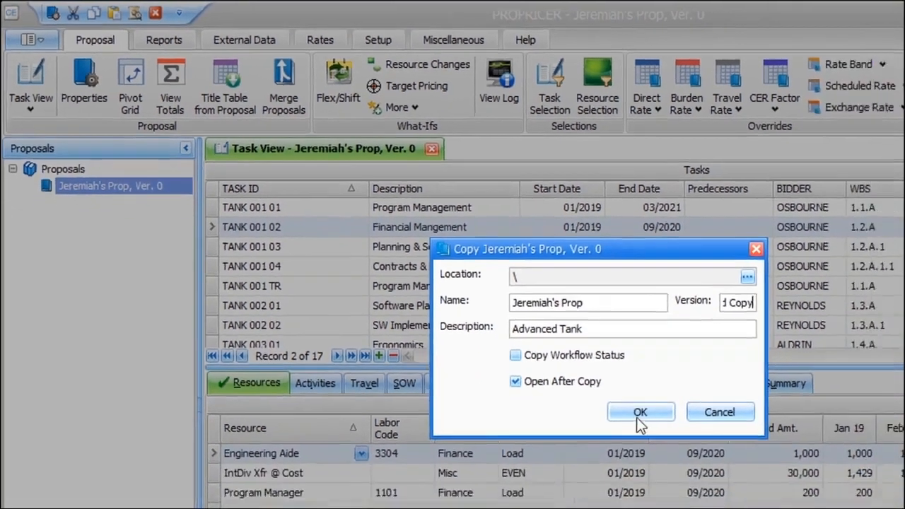
{"action": "left_click", "coordinate": [714, 460]}
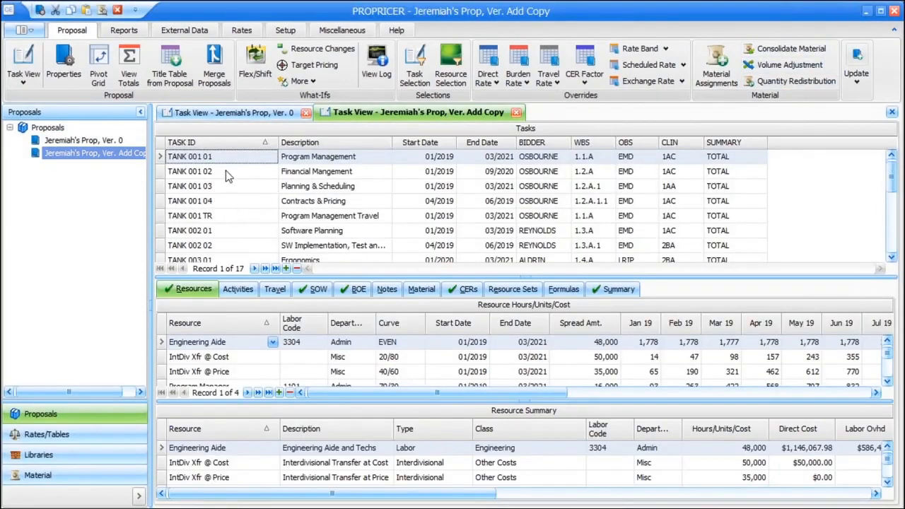
{"action": "left_click_drag", "start_coordinate": [151, 141], "coordinate": [155, 160]}
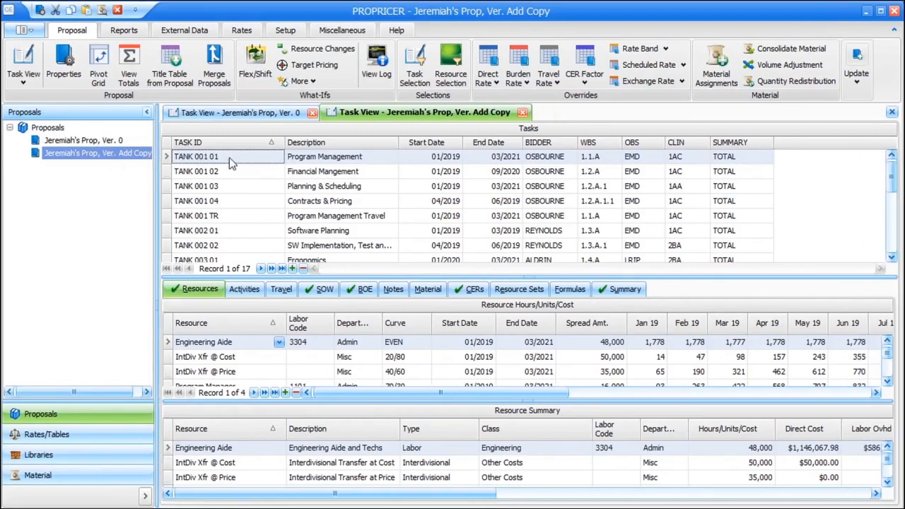
- Add a copy of task TANK 001 01 and give it the task ID TANK 001 01 2
{"action": "right_click", "coordinate": [270, 157]}
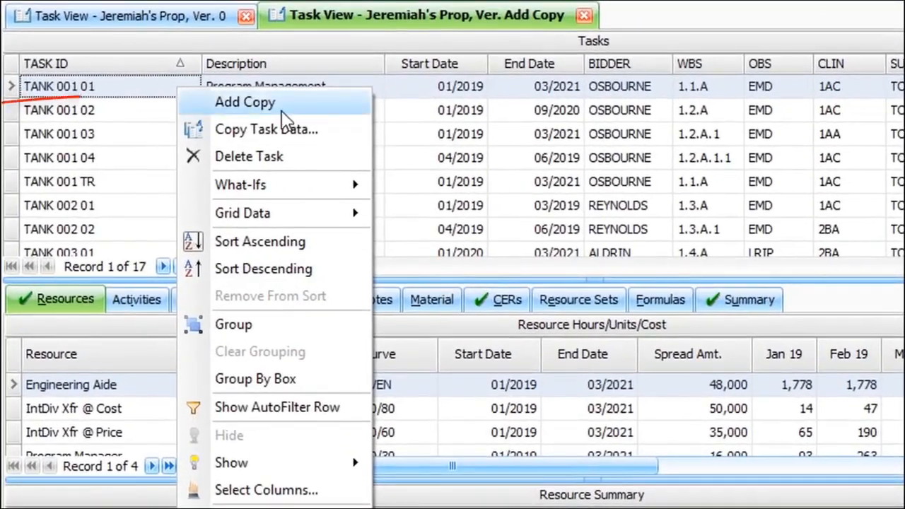
{"action": "left_click", "coordinate": [323, 105]}
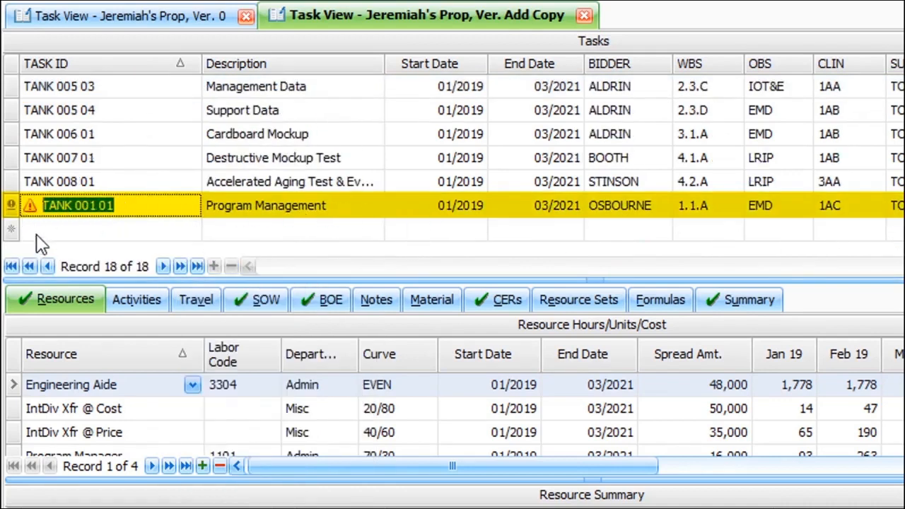
{"action": "mouse_move", "coordinate": [32, 209]}
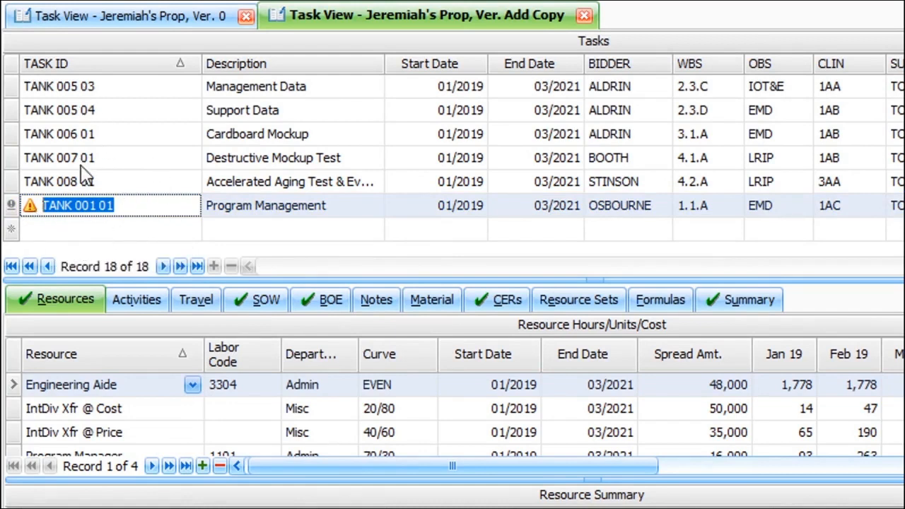
{"action": "left_click", "coordinate": [141, 205]}
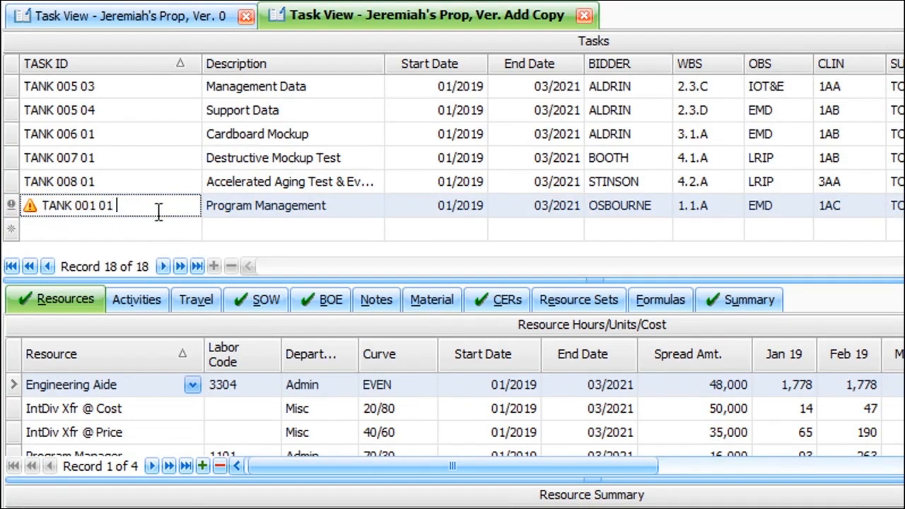
{"action": "left_click", "coordinate": [146, 238]}
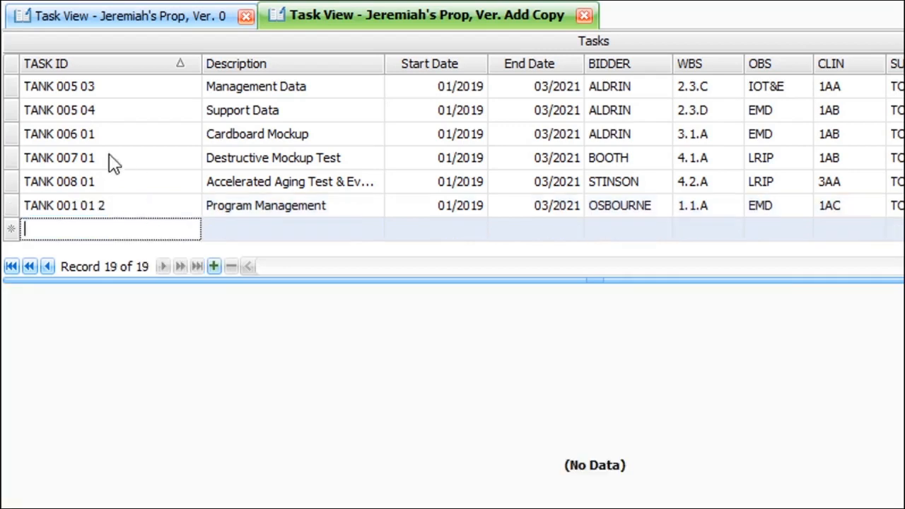
- Examine the Resources, SOW, BOE, CERs and Summary data of the new task TANK 001 01 2
{"action": "left_click", "coordinate": [10, 211]}
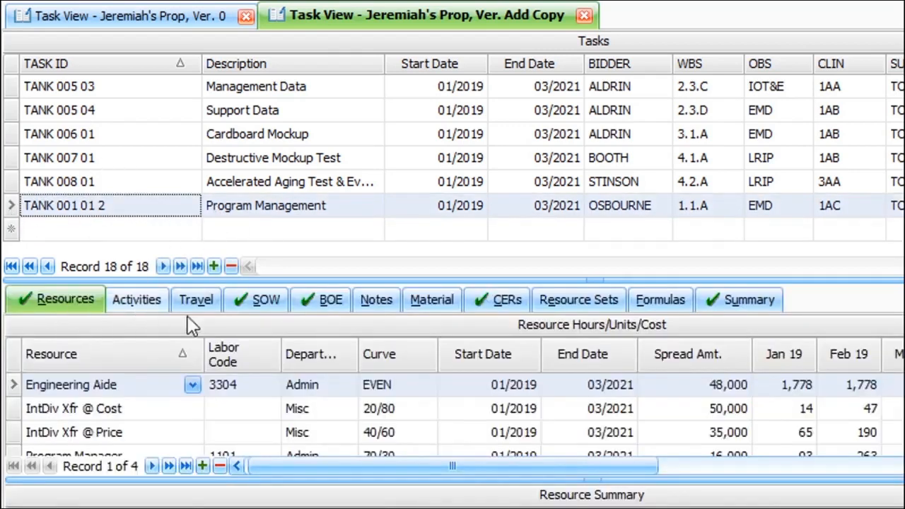
{"action": "left_click", "coordinate": [241, 300]}
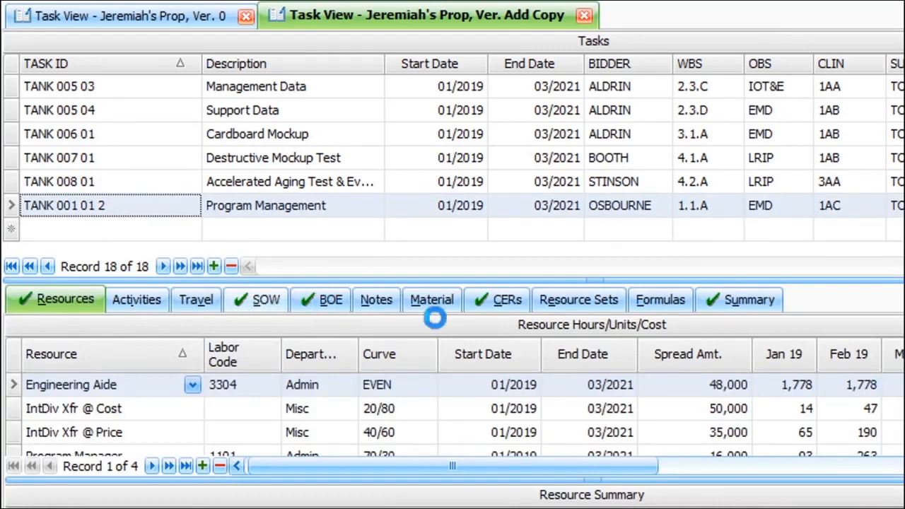
{"action": "left_click", "coordinate": [739, 299]}
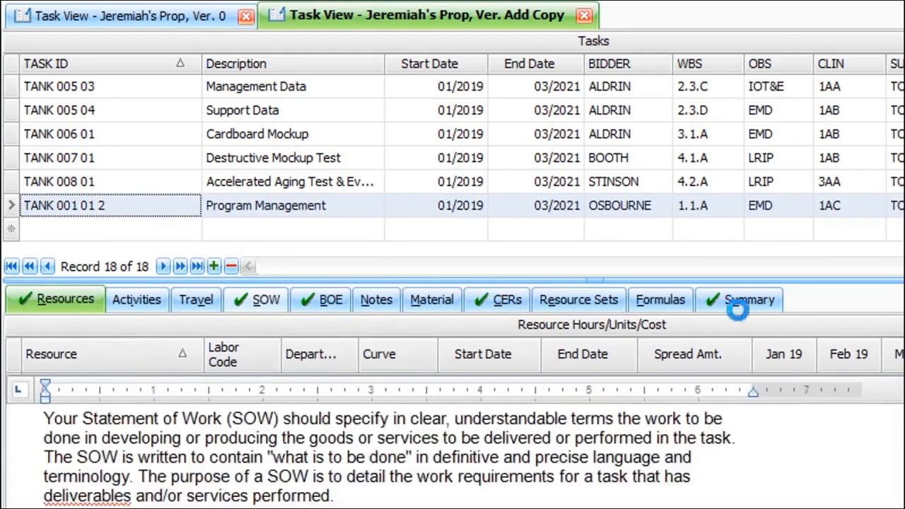
{"action": "left_click", "coordinate": [68, 297]}
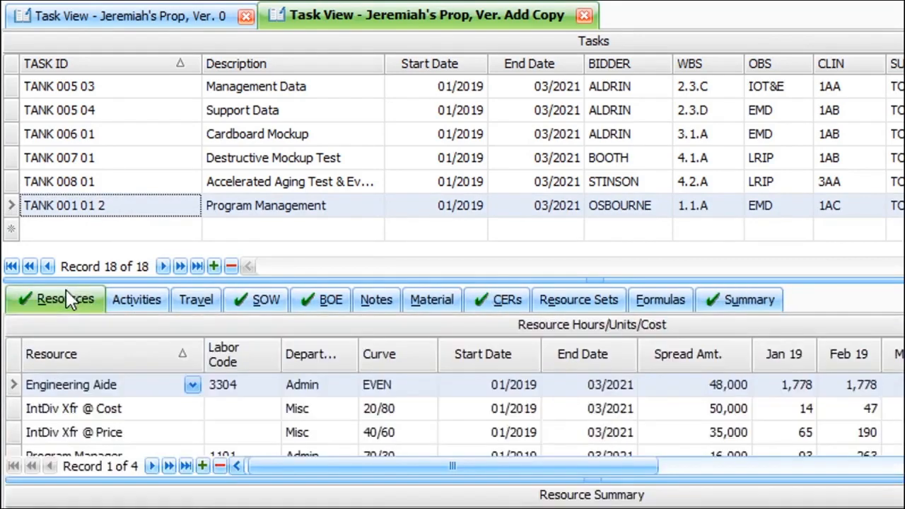
{"action": "left_click", "coordinate": [256, 306]}
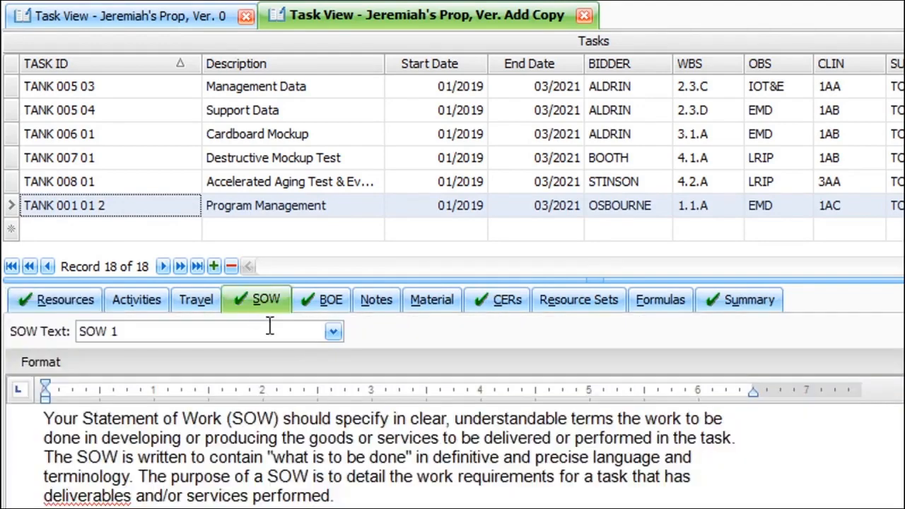
{"action": "left_click", "coordinate": [311, 303]}
{"action": "left_click", "coordinate": [498, 304]}
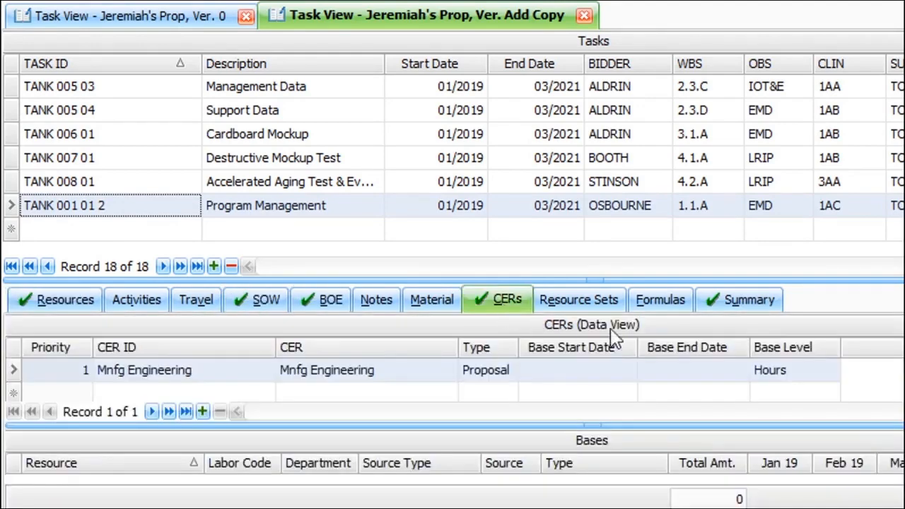
{"action": "left_click", "coordinate": [734, 306]}
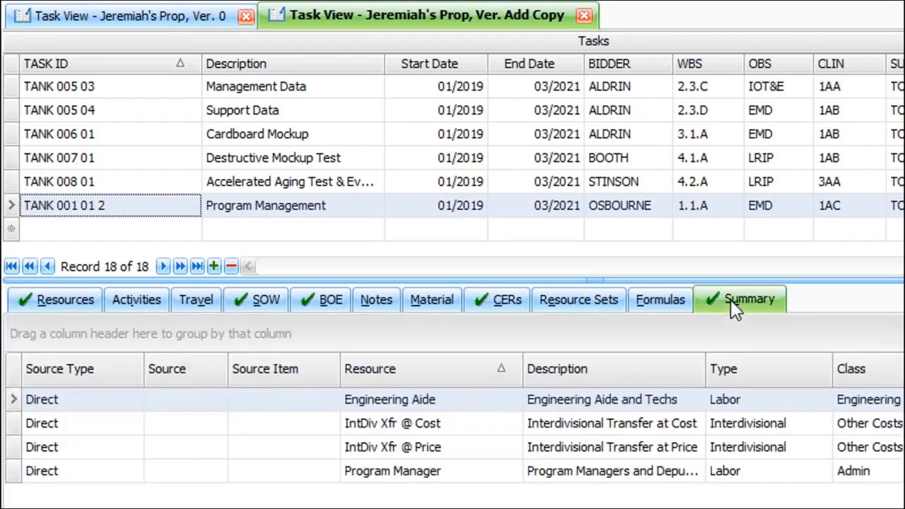
{"action": "left_click", "coordinate": [60, 300]}
{"action": "scroll", "coordinate": [71, 417], "scroll_direction": "down", "scroll_amount": 2}
{"action": "scroll", "coordinate": [75, 430], "scroll_direction": "up", "scroll_amount": 2}
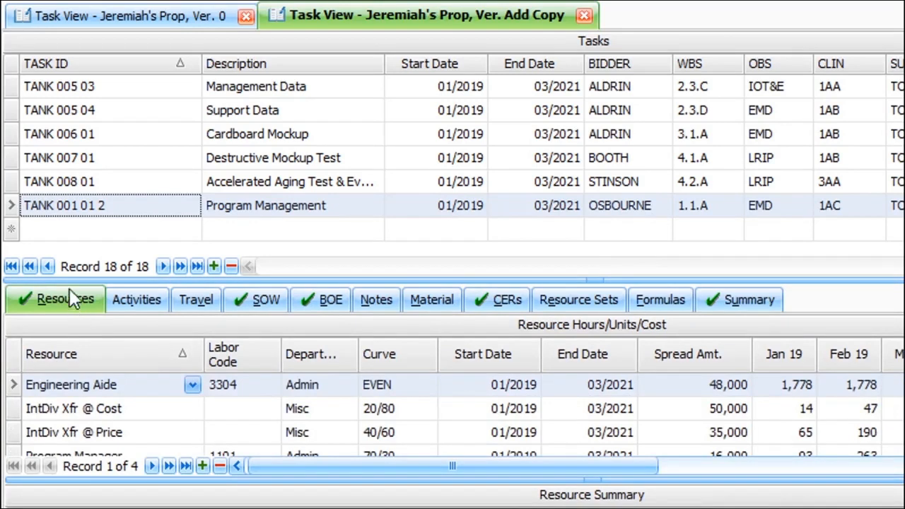
- Look through the task list of the Add Copy proposal, comparing original task TANK 001 01 with its copy at the end
{"action": "scroll", "coordinate": [10, 191], "scroll_direction": "up", "scroll_amount": 2}
{"action": "scroll", "coordinate": [14, 186], "scroll_direction": "up", "scroll_amount": 4}
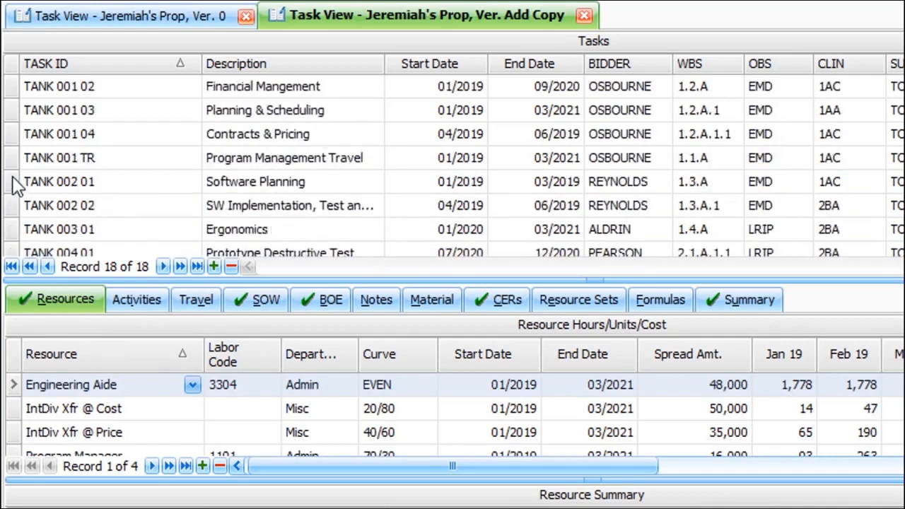
{"action": "scroll", "coordinate": [29, 125], "scroll_direction": "down", "scroll_amount": 5}
{"action": "scroll", "coordinate": [56, 235], "scroll_direction": "down", "scroll_amount": 2}
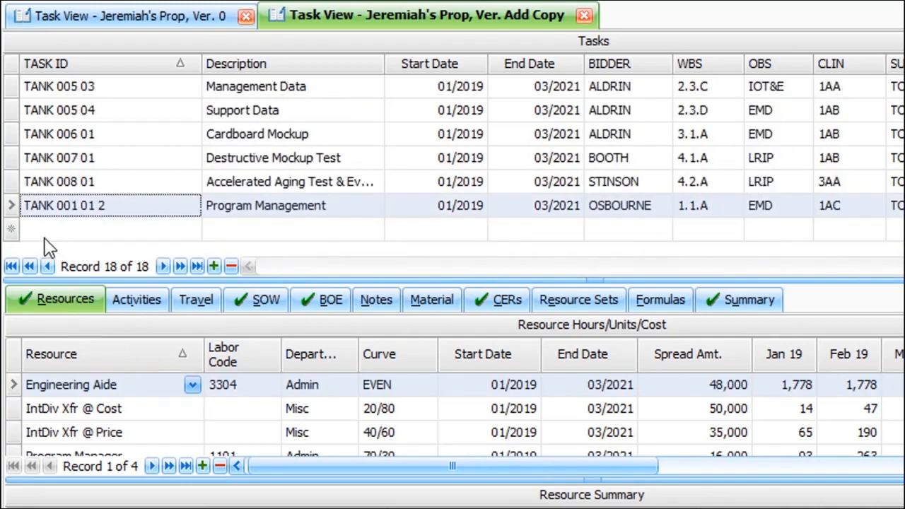
{"action": "scroll", "coordinate": [49, 212], "scroll_direction": "up", "scroll_amount": 3}
{"action": "scroll", "coordinate": [42, 208], "scroll_direction": "up", "scroll_amount": 4}
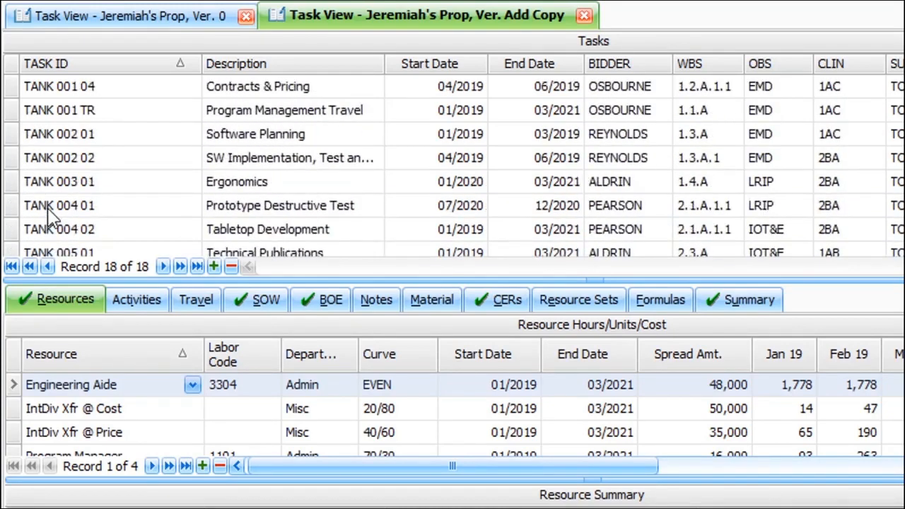
{"action": "left_click", "coordinate": [17, 93]}
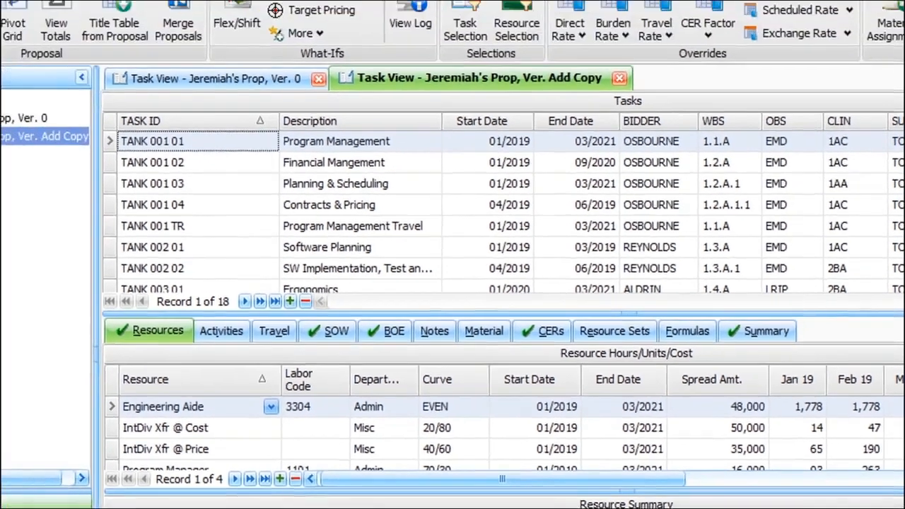
{"action": "left_click", "coordinate": [23, 118]}
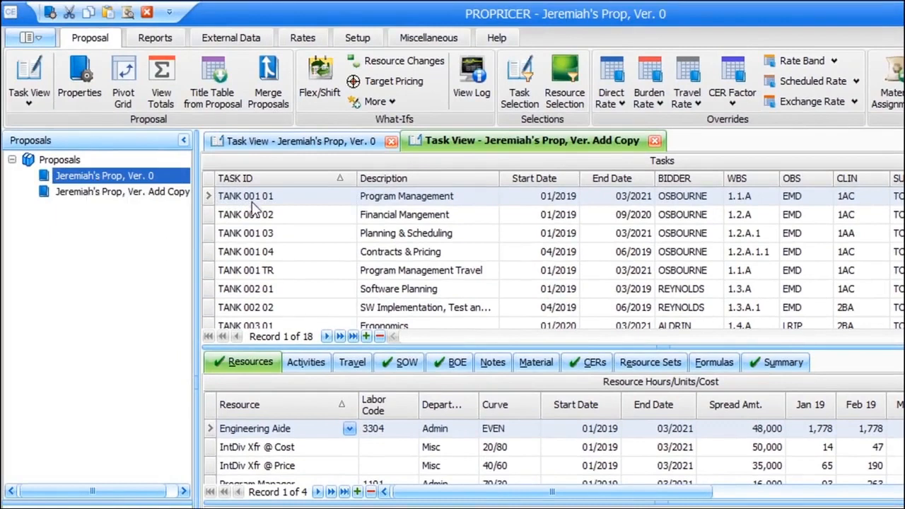
{"action": "left_click", "coordinate": [124, 193]}
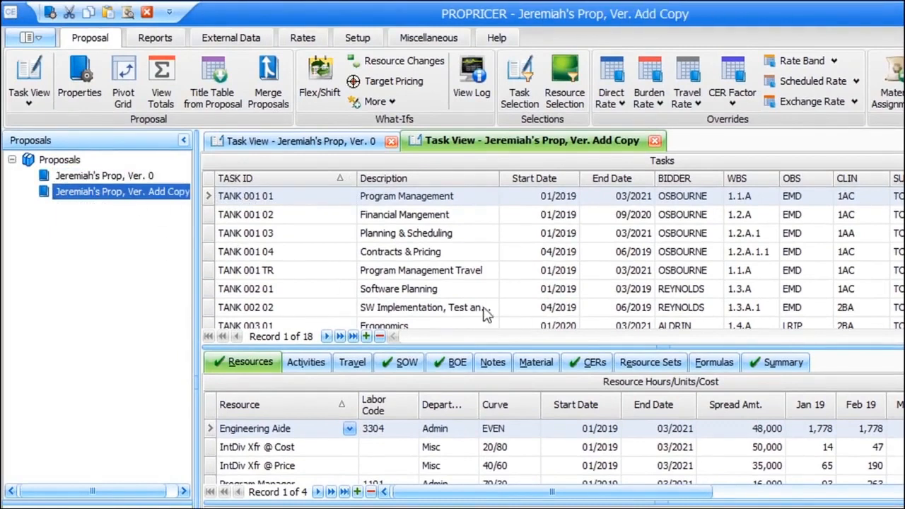
{"action": "scroll", "coordinate": [458, 277], "scroll_direction": "down", "scroll_amount": 4}
{"action": "scroll", "coordinate": [458, 277], "scroll_direction": "down", "scroll_amount": 2}
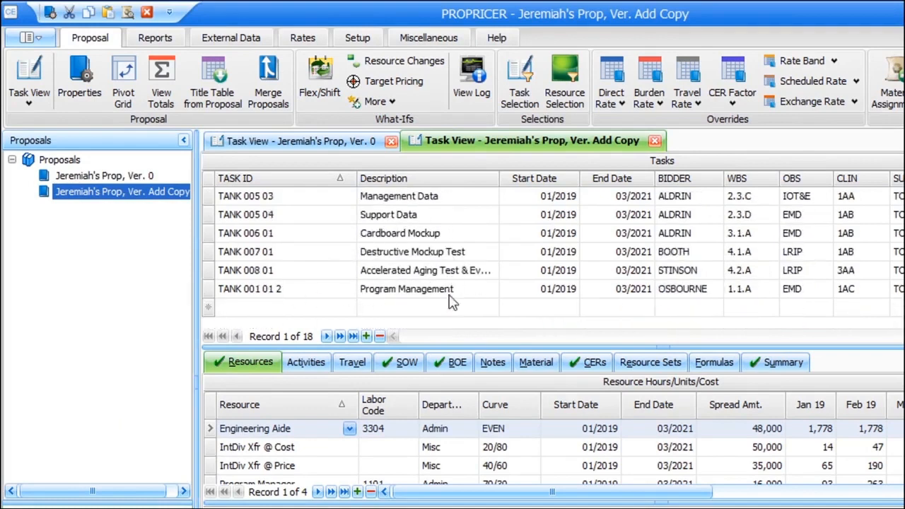
{"action": "scroll", "coordinate": [325, 311], "scroll_direction": "up", "scroll_amount": 5}
{"action": "scroll", "coordinate": [318, 311], "scroll_direction": "up", "scroll_amount": 3}
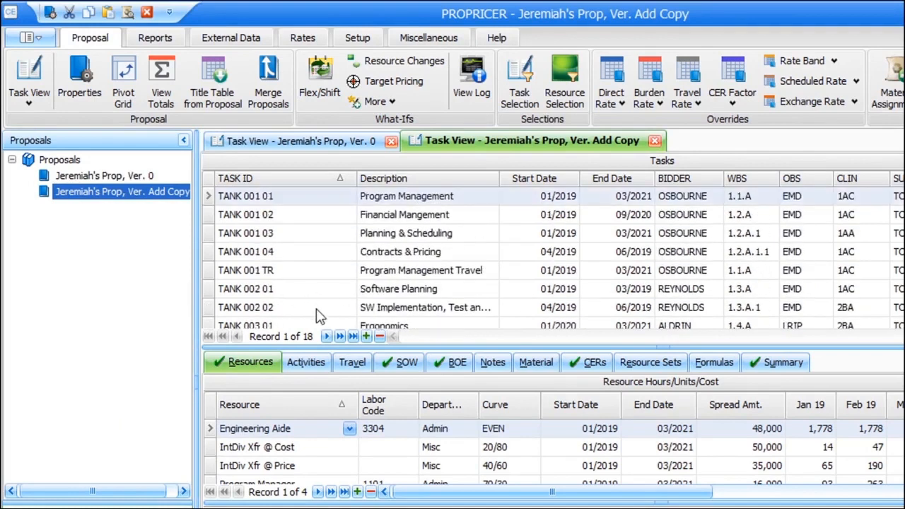
- Select tasks TANK 001 01, TANK 001 02, TANK 001 04 and TANK 002 02 together and start Copy Task Data for them
{"action": "left_click", "coordinate": [212, 214], "text": "ctrl"}
{"action": "left_click", "coordinate": [211, 252], "text": "ctrl"}
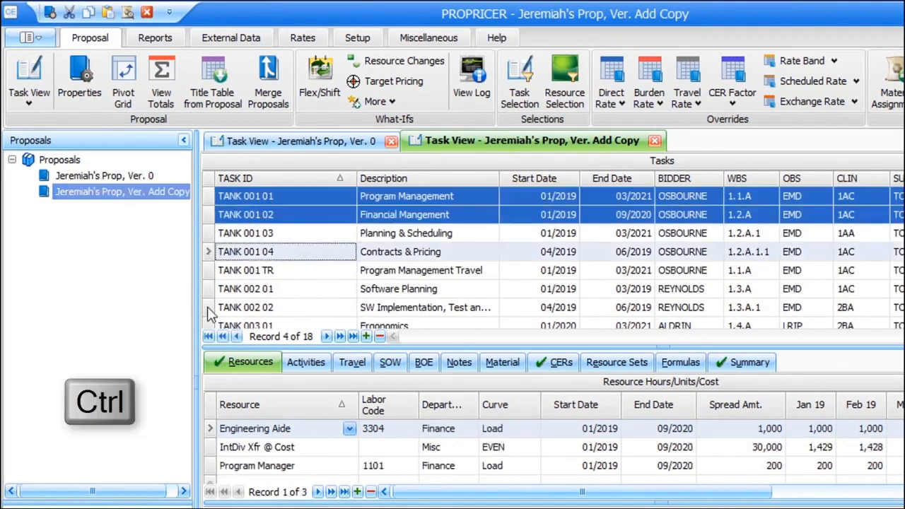
{"action": "left_click", "coordinate": [210, 309], "text": "ctrl"}
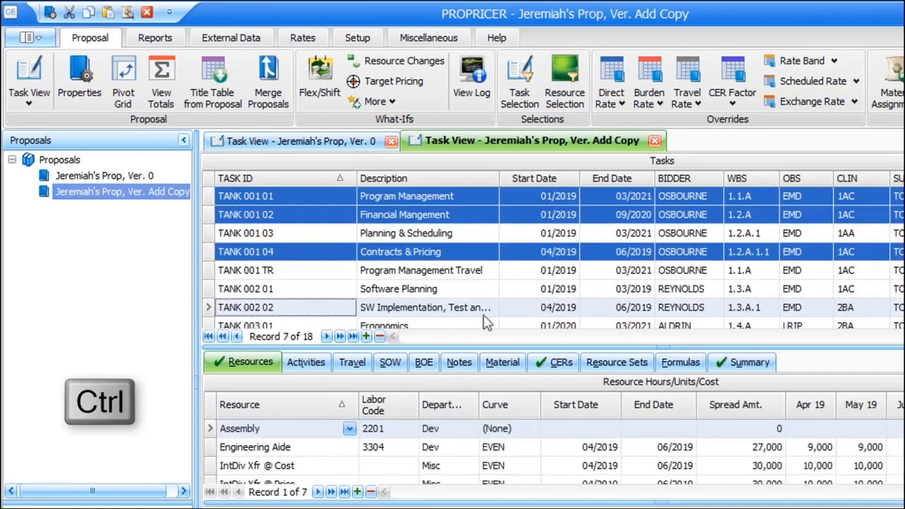
{"action": "left_click", "coordinate": [281, 196], "text": "ctrl"}
{"action": "right_click", "coordinate": [281, 195]}
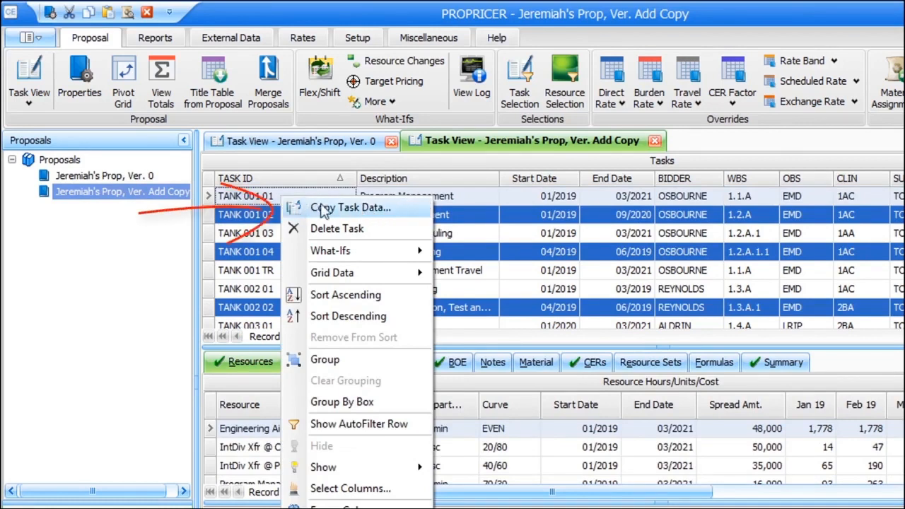
{"action": "left_click", "coordinate": [410, 210]}
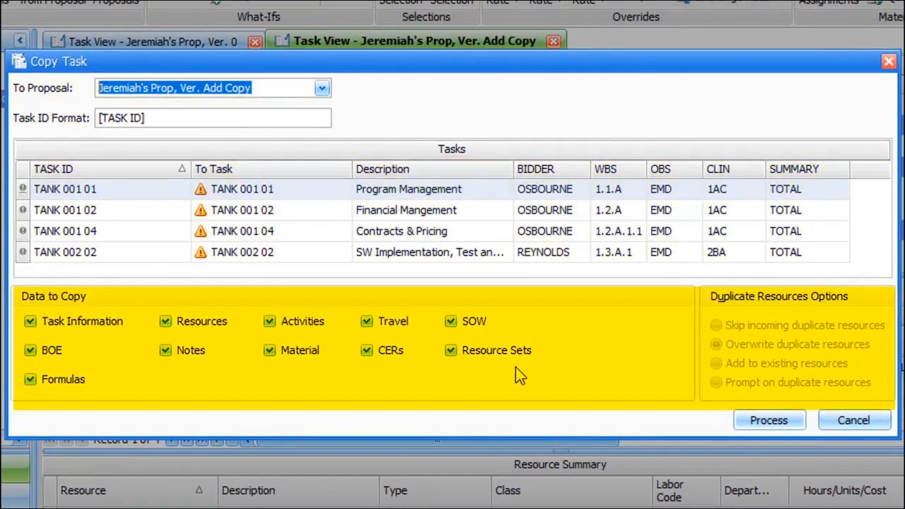
- Set the Ver. 0 proposal as the copy target and the task ID format to "[TASK ID] New Name", applying it to the listed tasks
{"action": "left_click", "coordinate": [327, 88]}
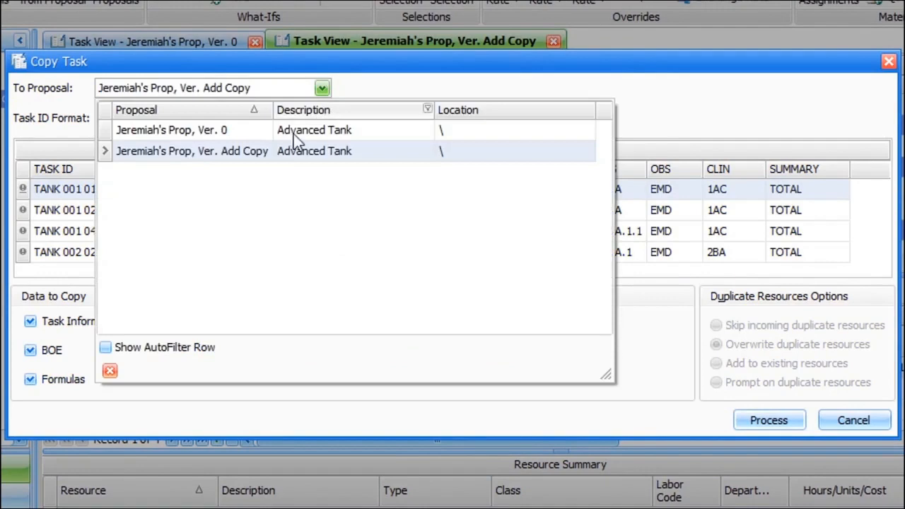
{"action": "left_click", "coordinate": [216, 130]}
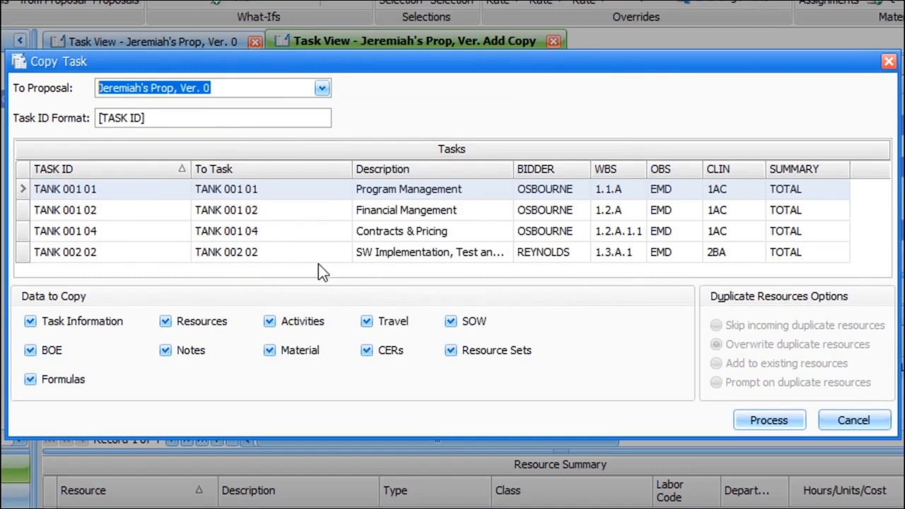
{"action": "left_click", "coordinate": [175, 120]}
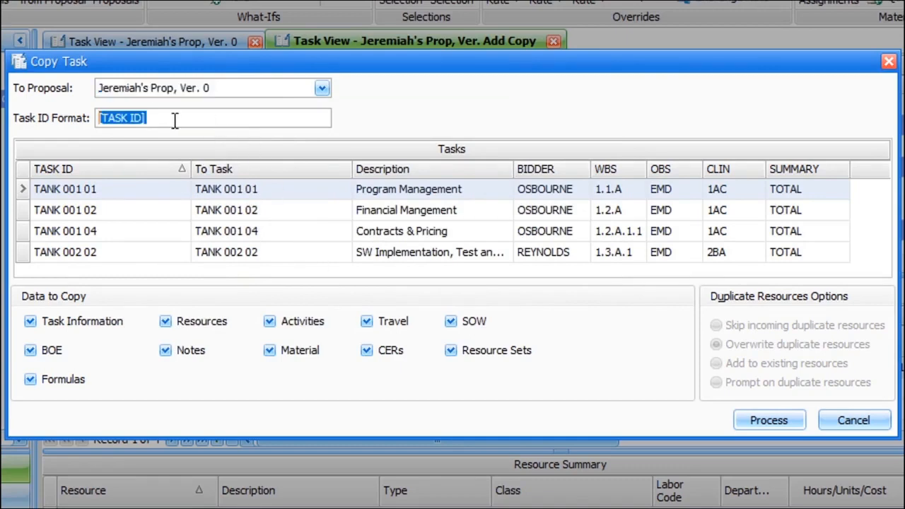
{"action": "left_click", "coordinate": [174, 120]}
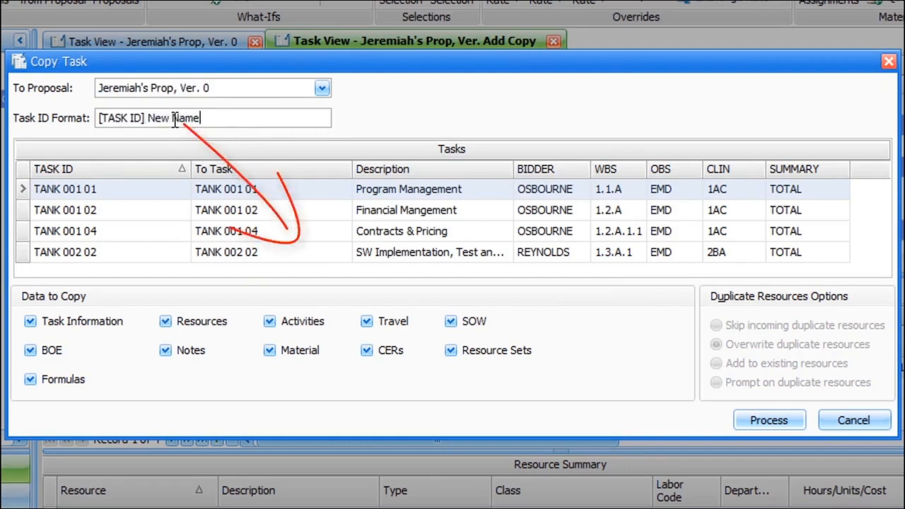
{"action": "left_click", "coordinate": [378, 232]}
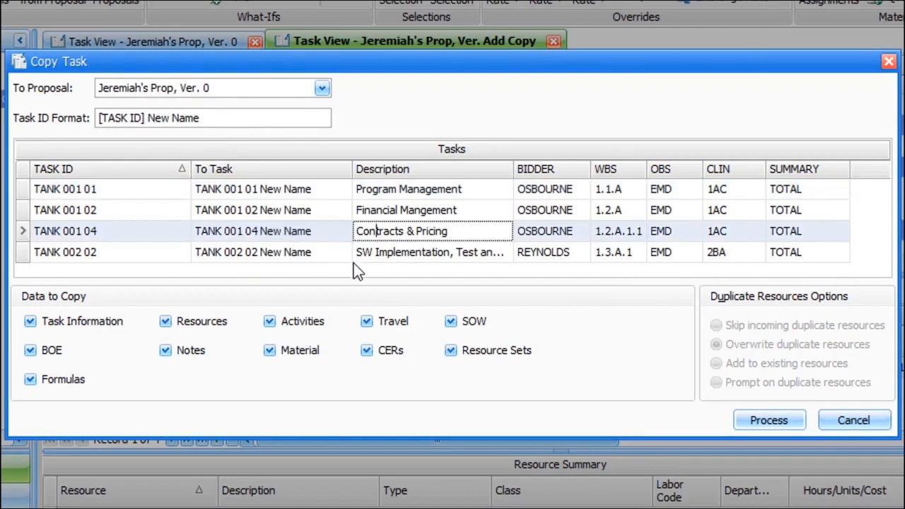
{"action": "left_click", "coordinate": [446, 253]}
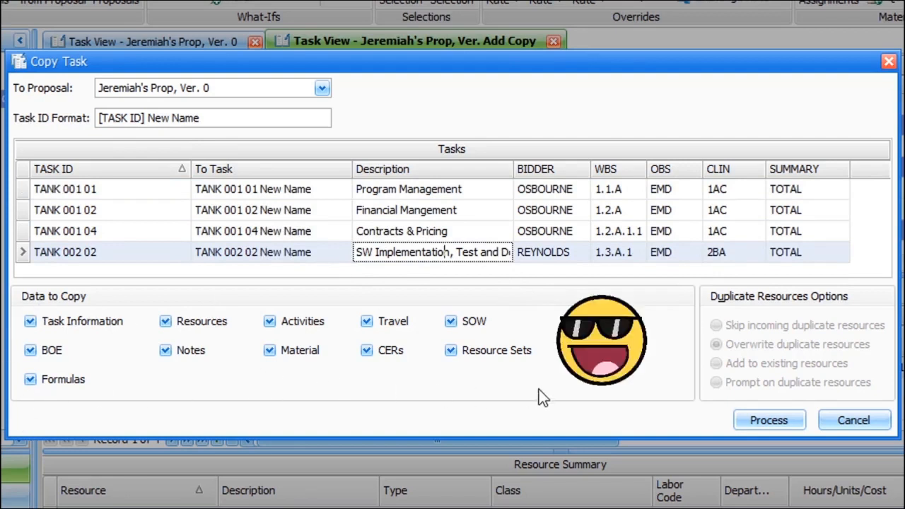
- Process the task copy, review its log file, and close the log and the Copy Task dialog
{"action": "left_click", "coordinate": [773, 417]}
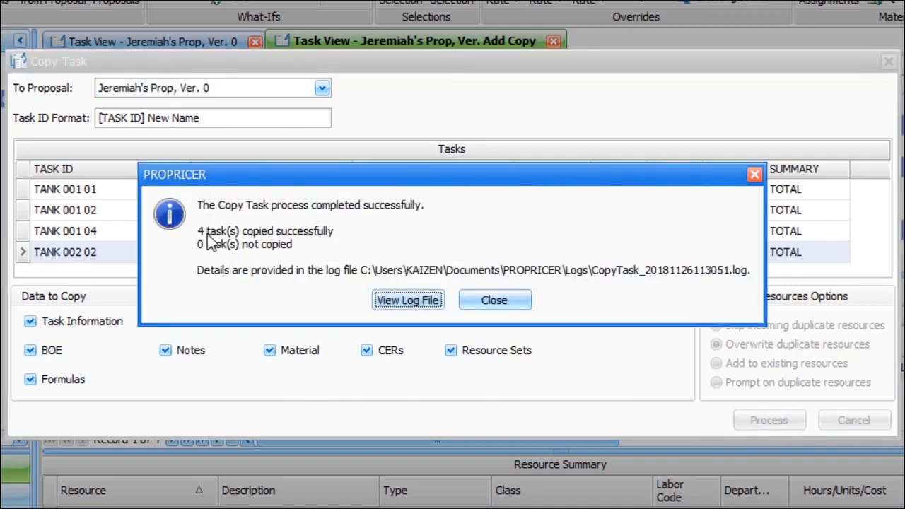
{"action": "left_click", "coordinate": [409, 299]}
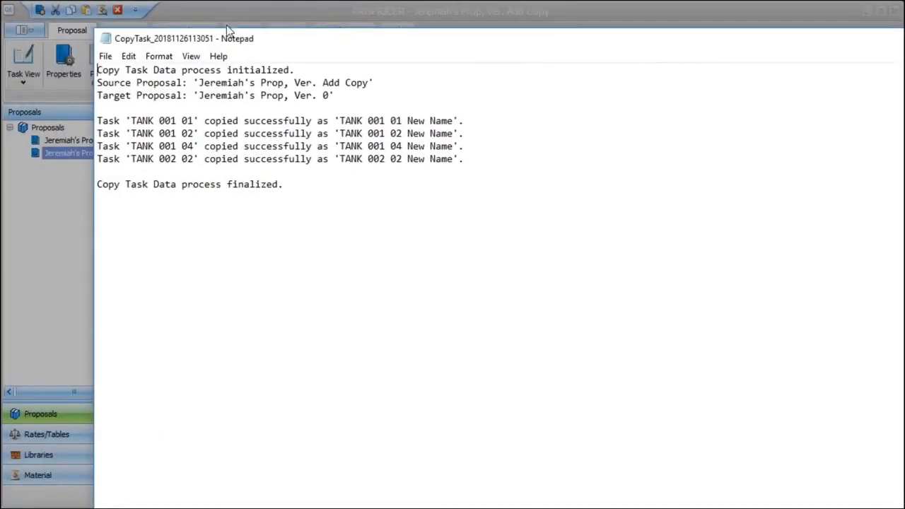
{"action": "left_click_drag", "start_coordinate": [106, 34], "coordinate": [506, 117]}
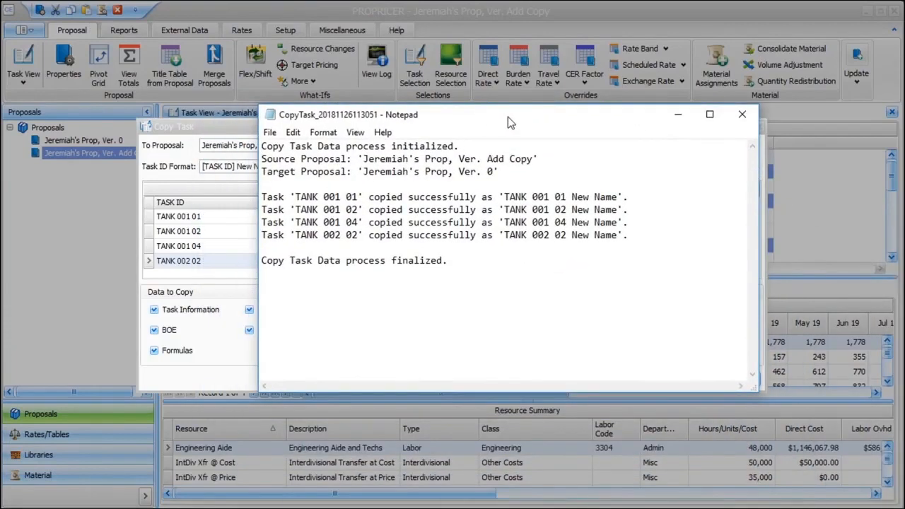
{"action": "left_click", "coordinate": [747, 113]}
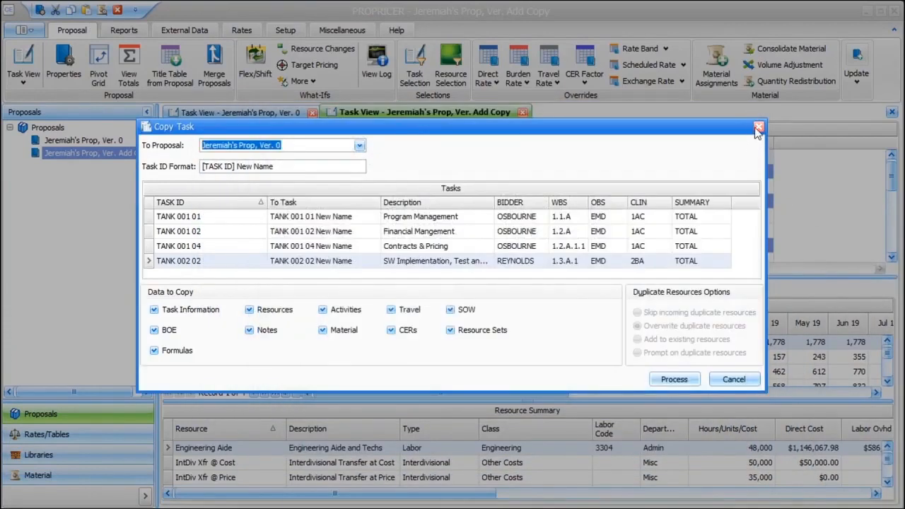
{"action": "left_click", "coordinate": [757, 129]}
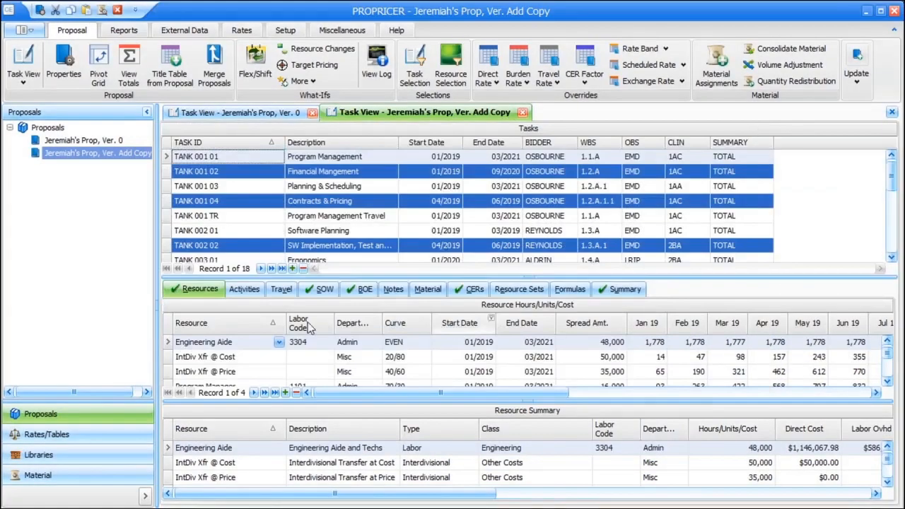
- Examine the copied New Name tasks at the end of the Ver. 0 task list and show the commands available for TANK 002 02 New Name
{"action": "left_click", "coordinate": [84, 145]}
{"action": "scroll", "coordinate": [317, 186], "scroll_direction": "down", "scroll_amount": 5}
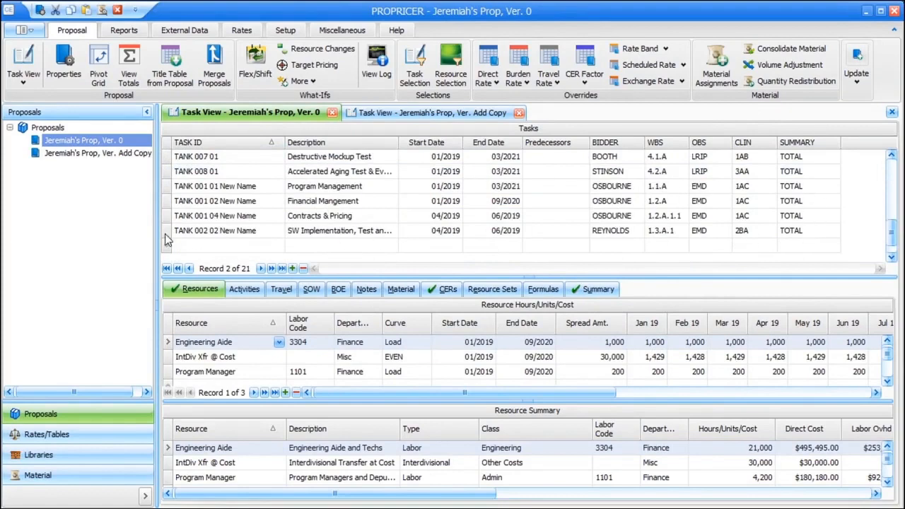
{"action": "left_click_drag", "start_coordinate": [166, 189], "coordinate": [167, 230]}
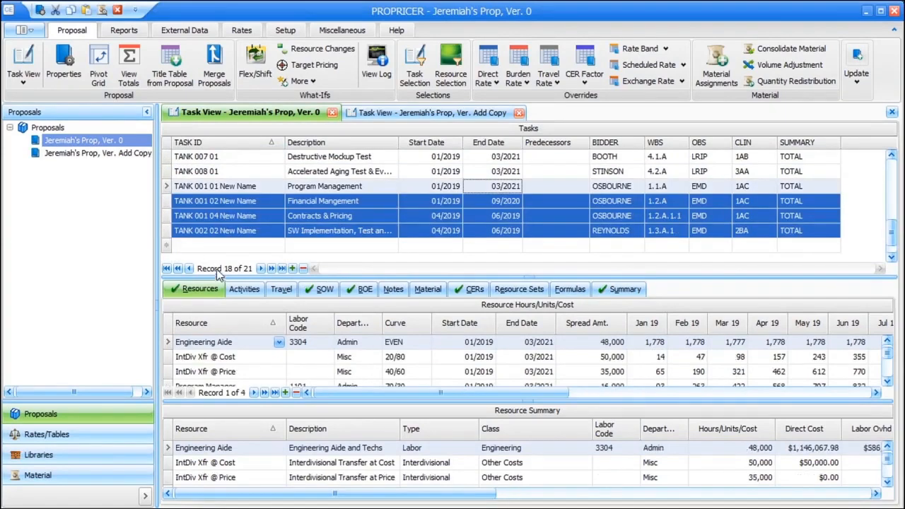
{"action": "left_click", "coordinate": [171, 196]}
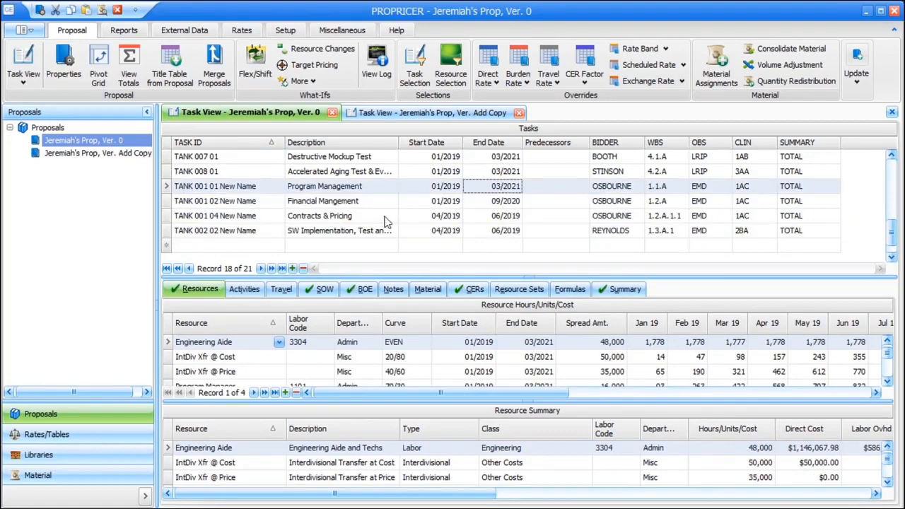
{"action": "right_click", "coordinate": [165, 235]}
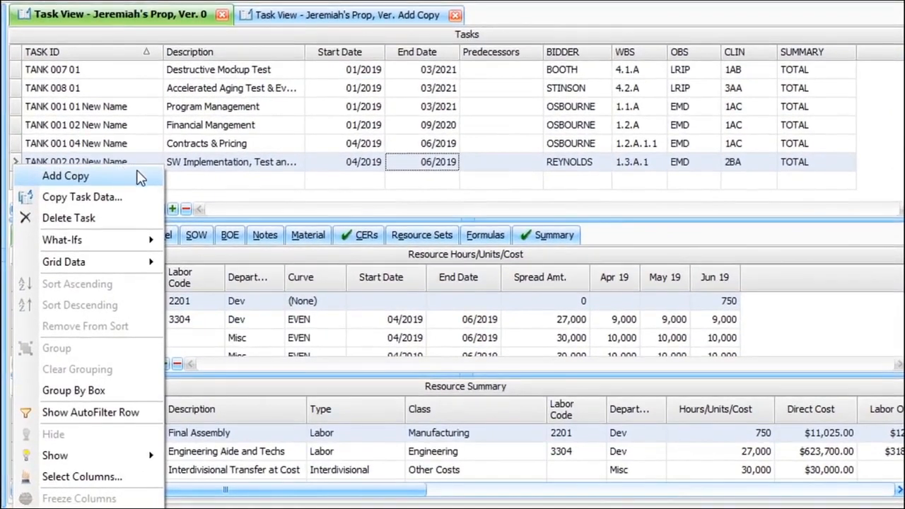